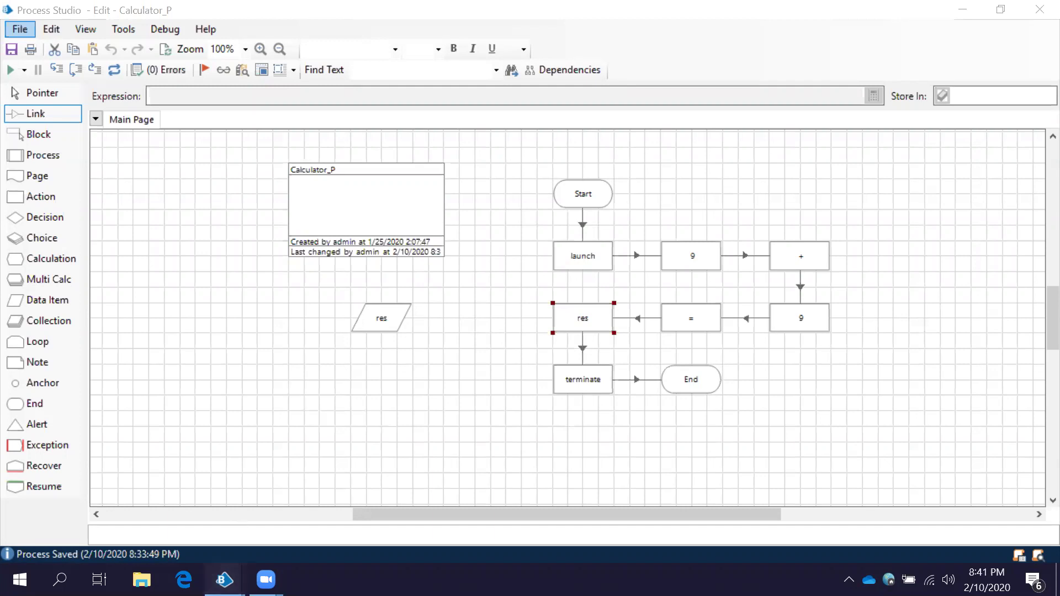
# Step: Switch to the calculator business object in Object Studio and open its application model
pyautogui.moveTo(224, 580)
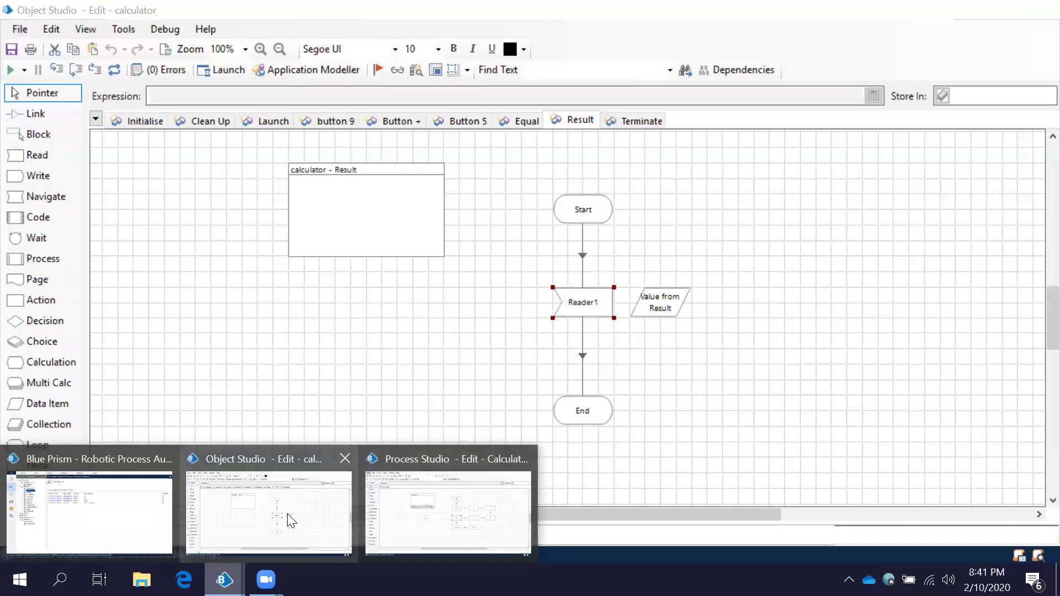
pyautogui.click(289, 519)
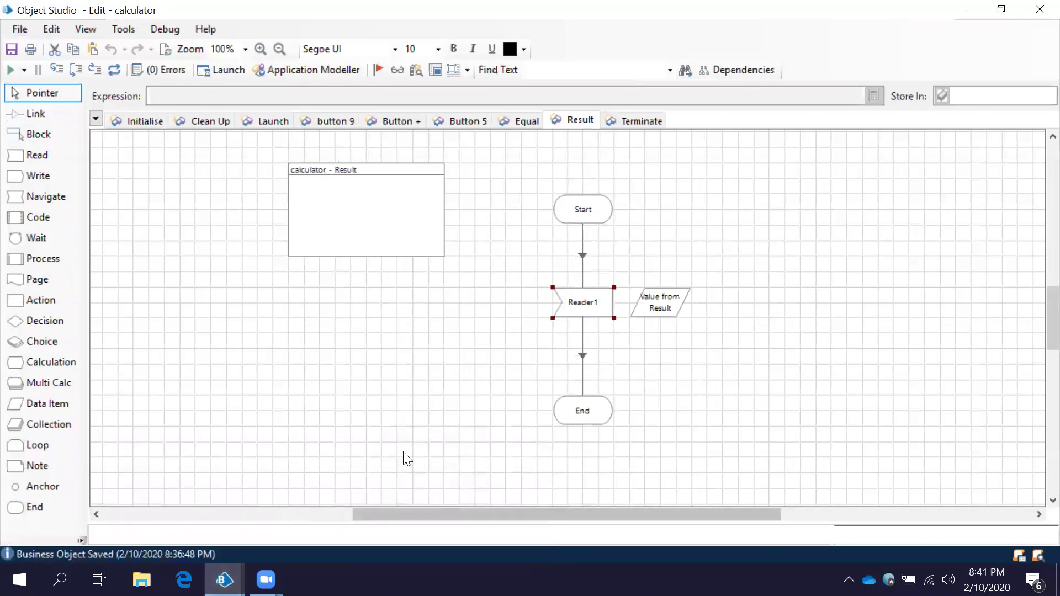
pyautogui.click(337, 68)
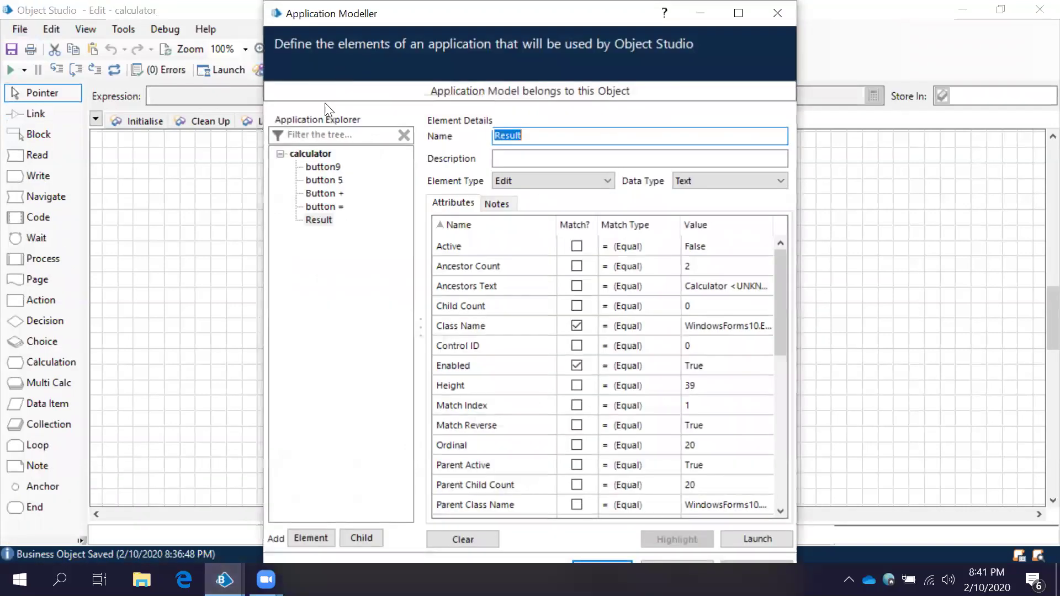
# Step: Examine the attributes of button9, button 5, Button + and button =, sorted so that the matched ones come first
pyautogui.click(336, 169)
pyautogui.click(328, 221)
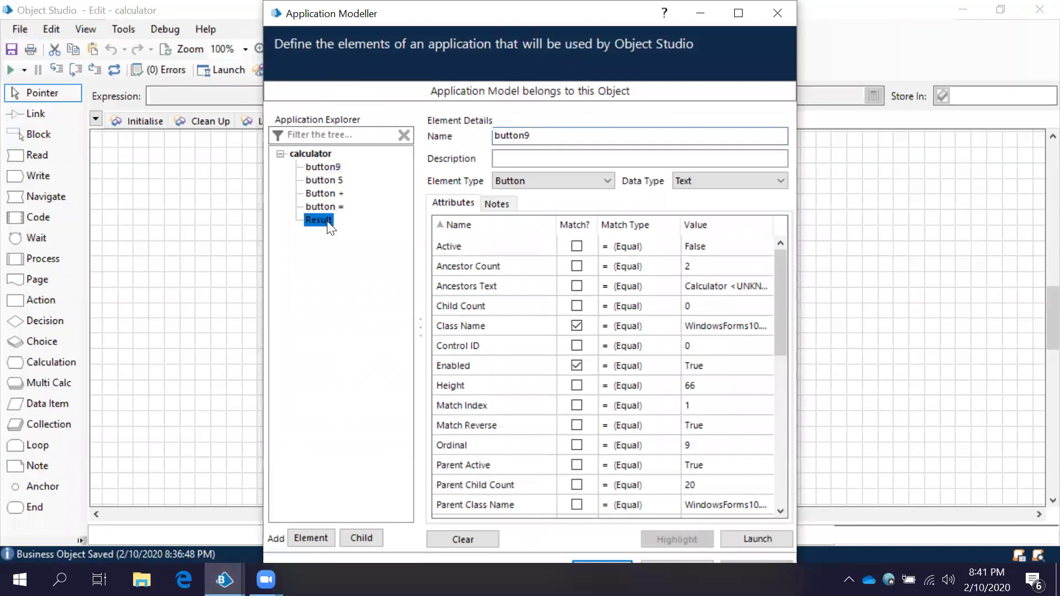
pyautogui.click(586, 220)
pyautogui.click(331, 162)
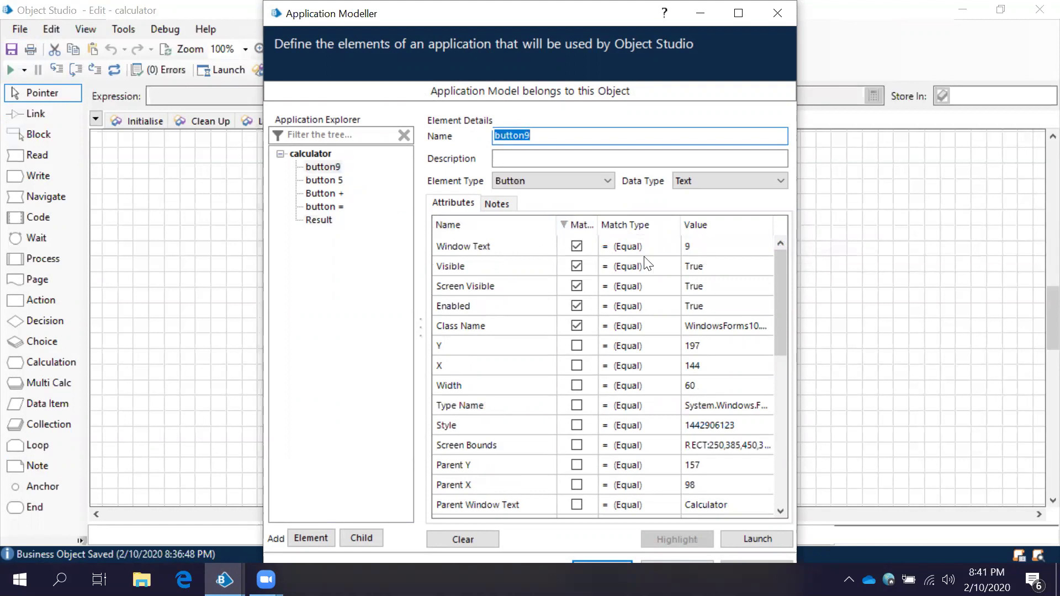
pyautogui.click(338, 180)
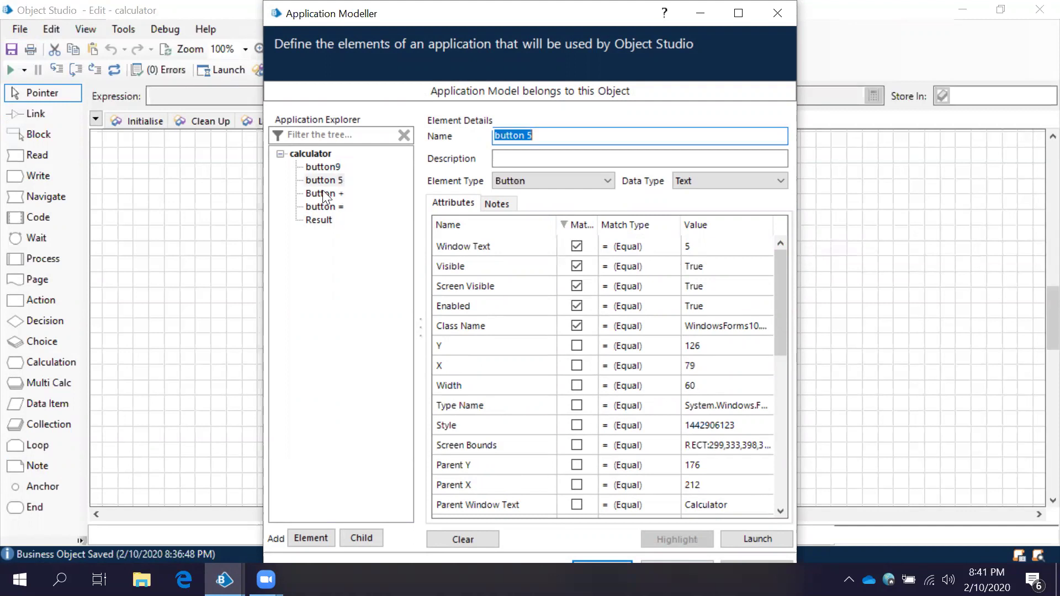
pyautogui.press('Return')
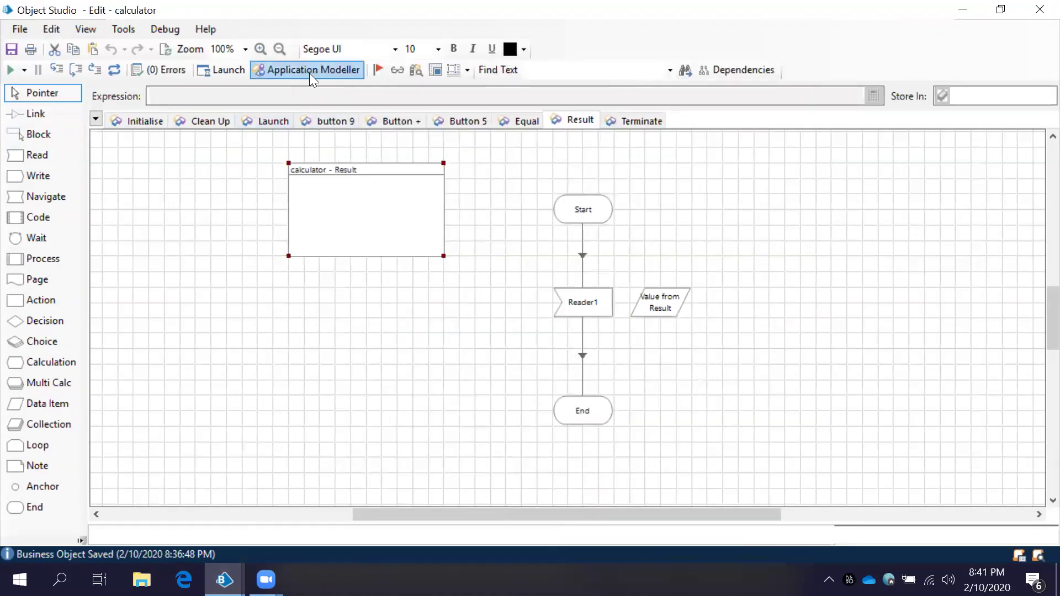
pyautogui.click(309, 71)
pyautogui.click(330, 192)
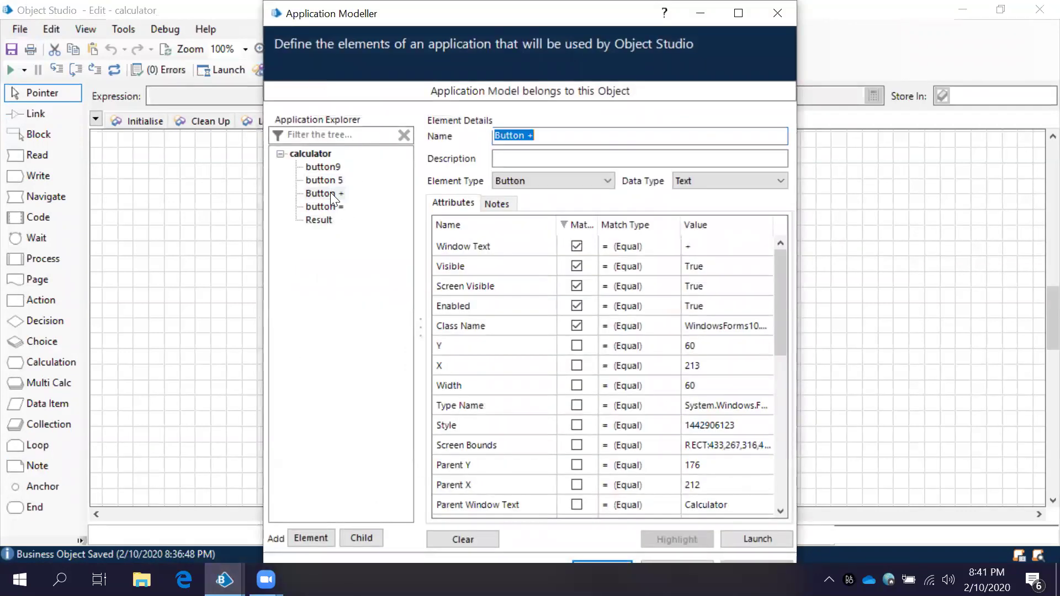
pyautogui.click(332, 208)
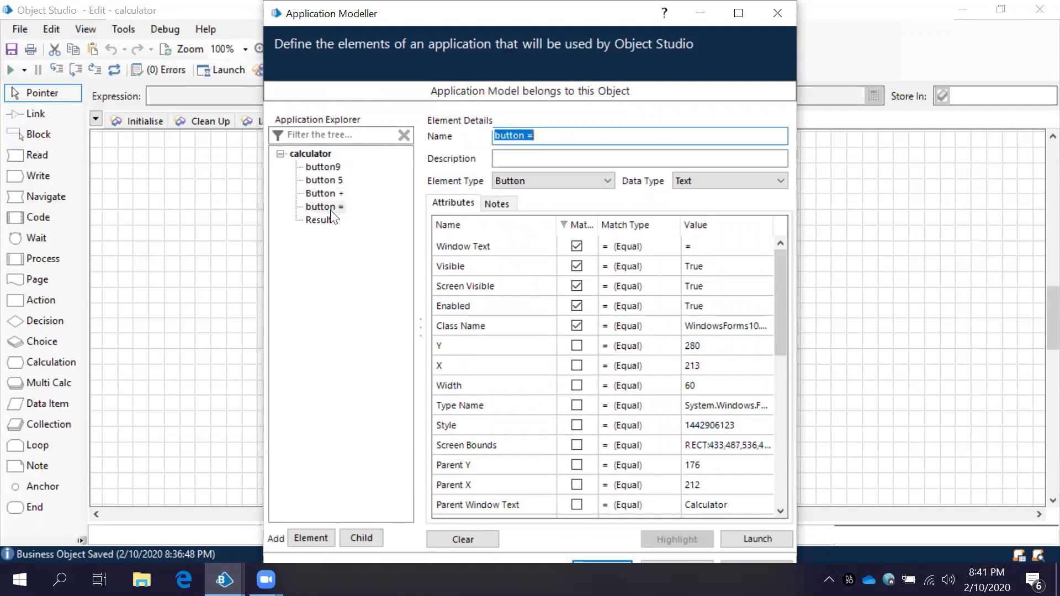
# Step: Launch the calculator application from the model and highlight the button9 element, keeping both windows side by side
pyautogui.click(330, 168)
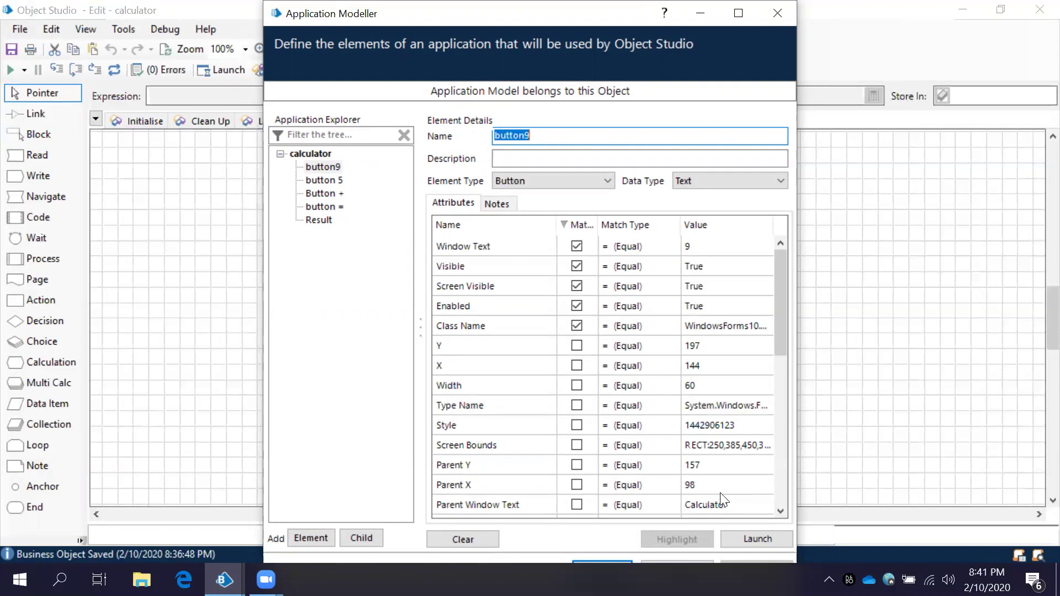
pyautogui.click(744, 538)
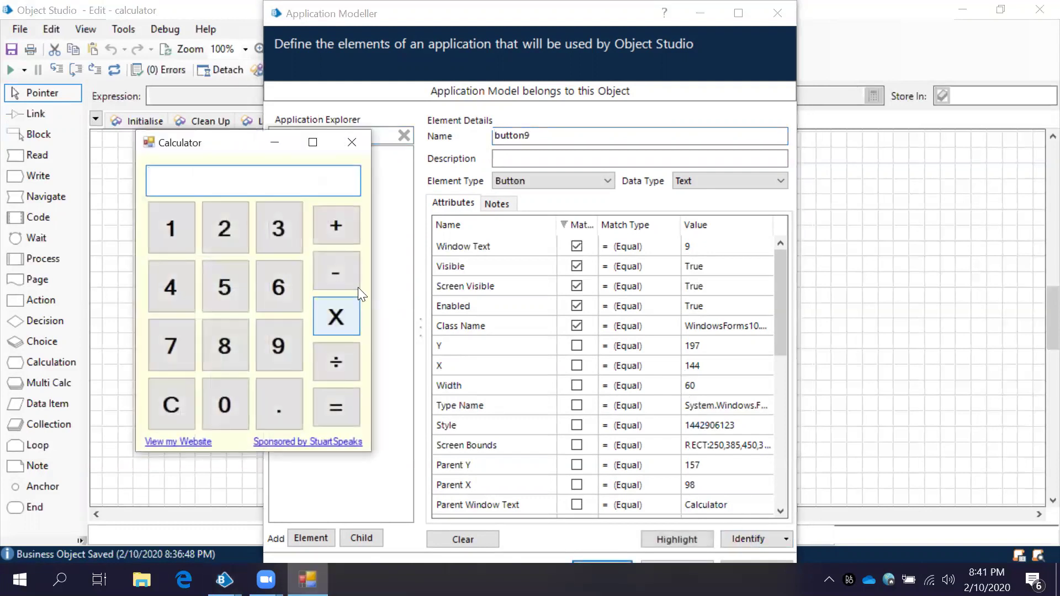
pyautogui.moveTo(185, 146); pyautogui.dragTo(119, 129)
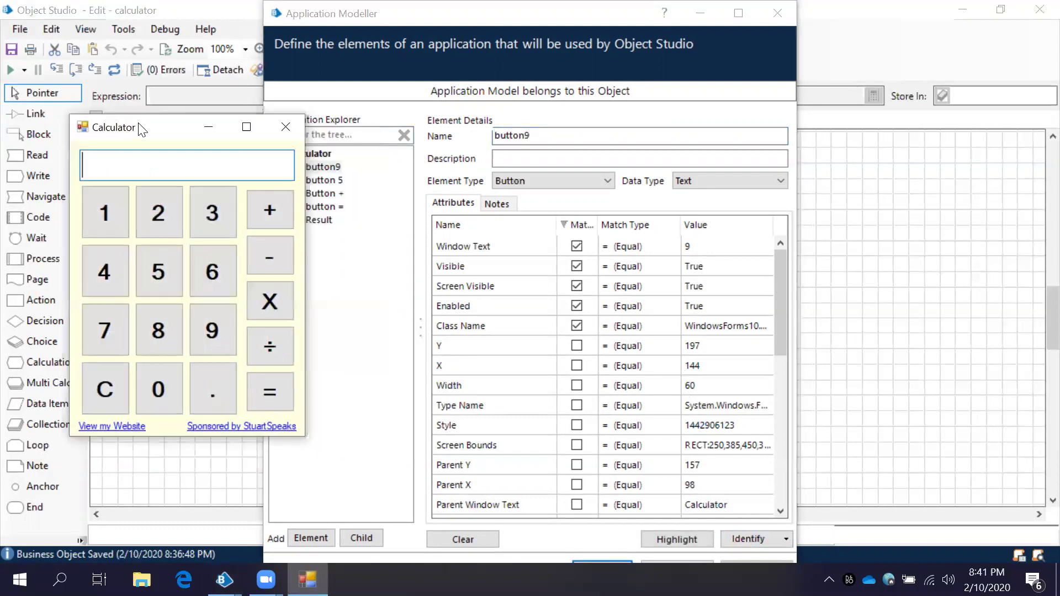
pyautogui.click(667, 537)
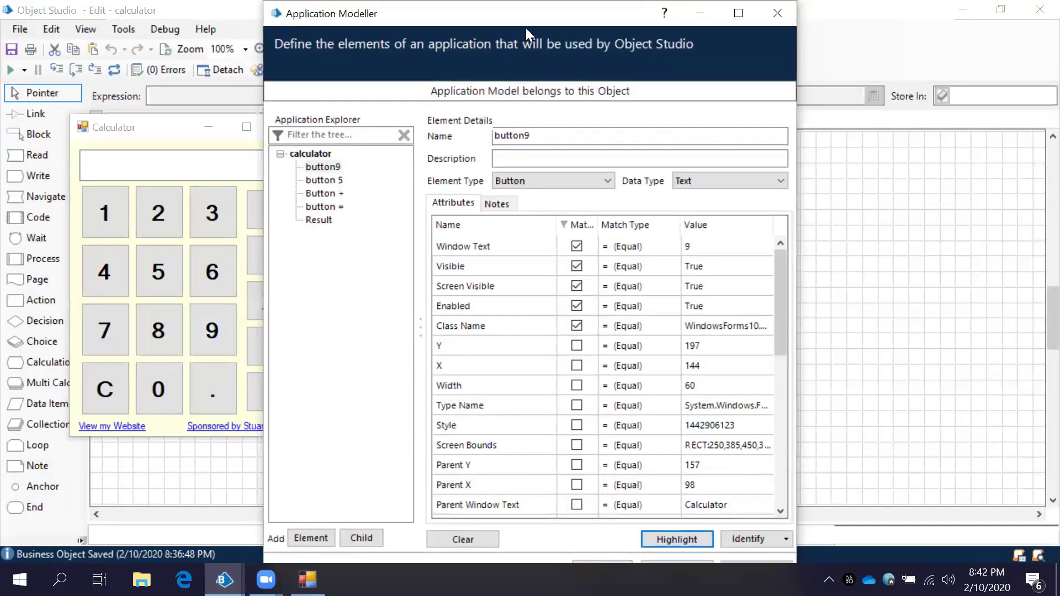
pyautogui.moveTo(525, 26); pyautogui.dragTo(594, 25)
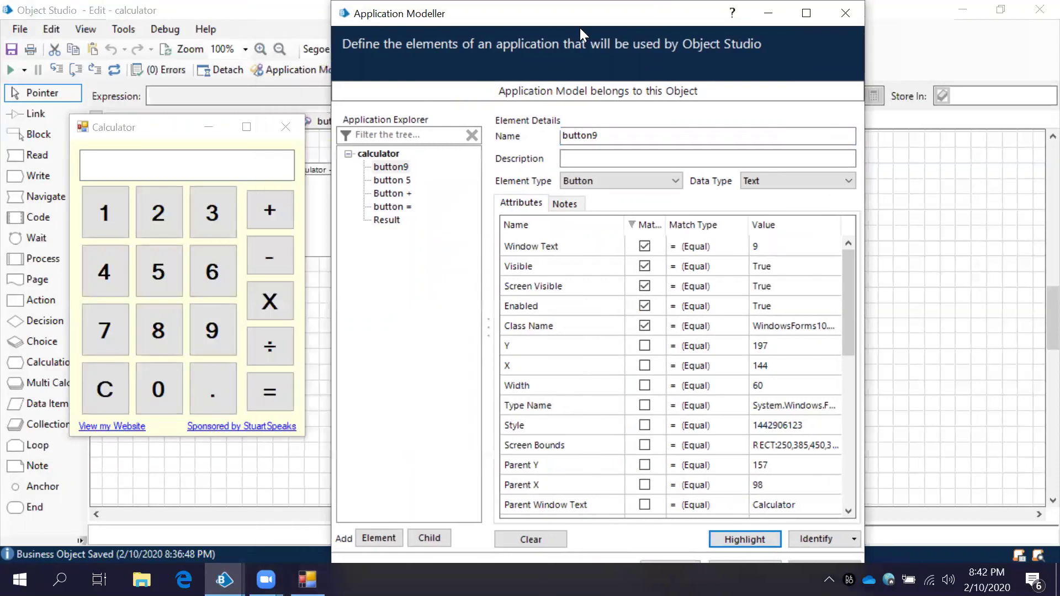
# Step: Exclude Window Text from button9's match attributes, re-sort the attributes by match, and test the element by highlighting it
pyautogui.click(644, 245)
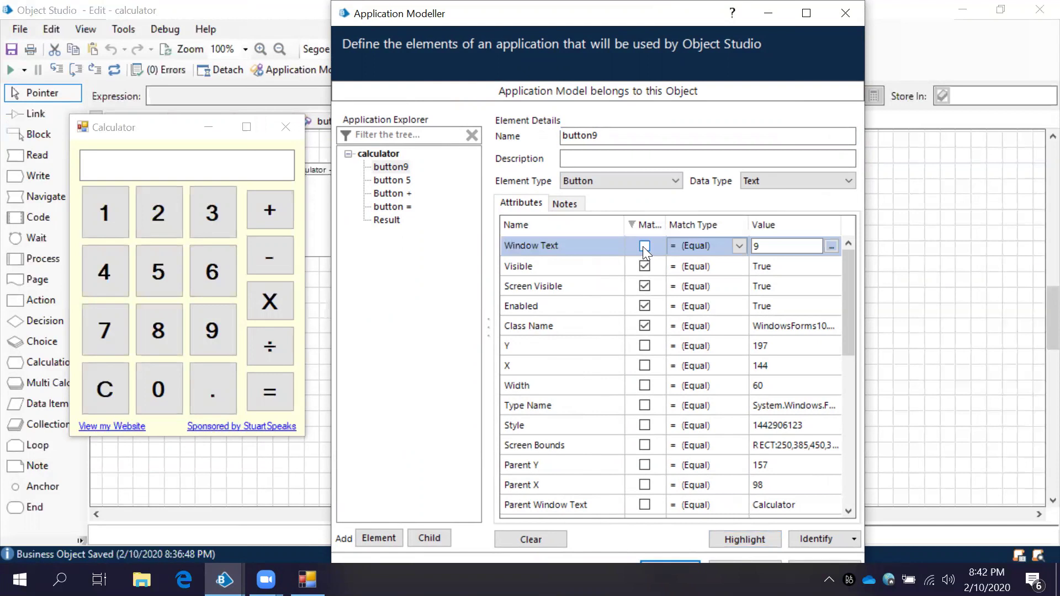
pyautogui.click(647, 218)
pyautogui.click(647, 220)
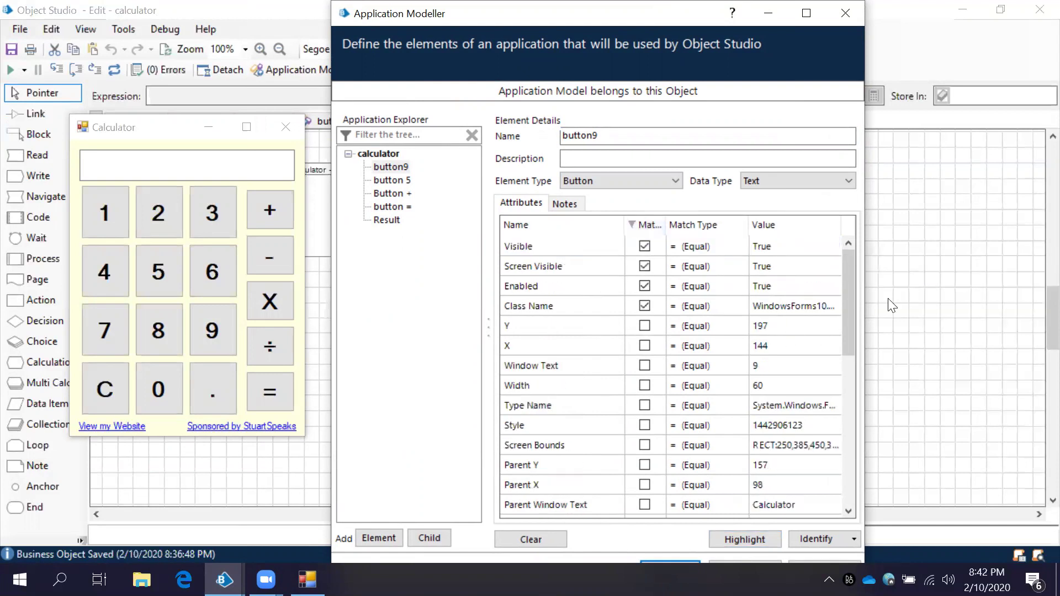
pyautogui.moveTo(853, 281)
pyautogui.mouseDown()
pyautogui.moveTo(854, 299)
pyautogui.moveTo(851, 269)
pyautogui.mouseUp()
pyautogui.click(741, 540)
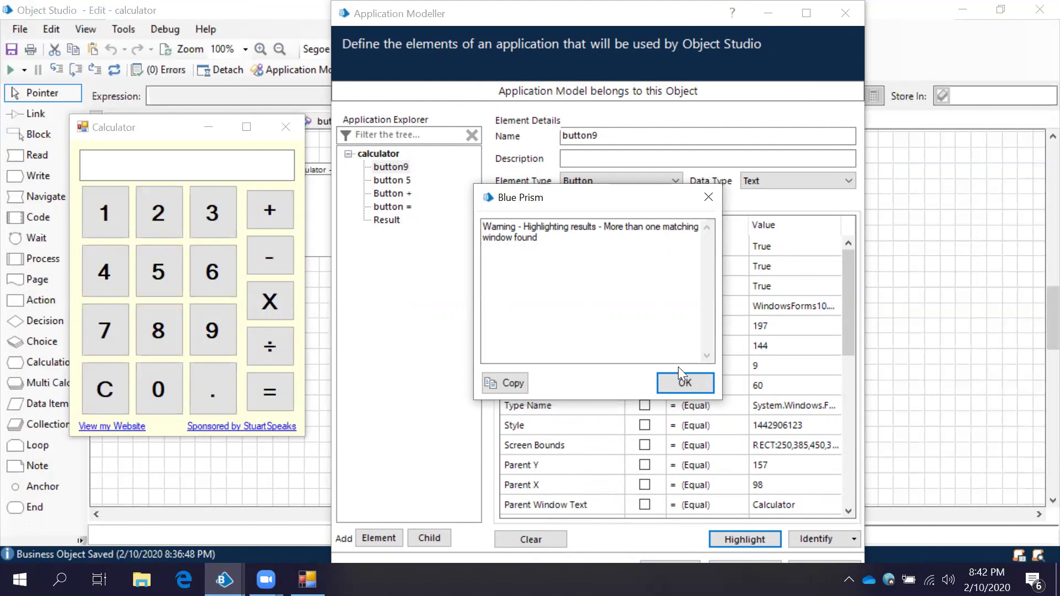
pyautogui.click(684, 382)
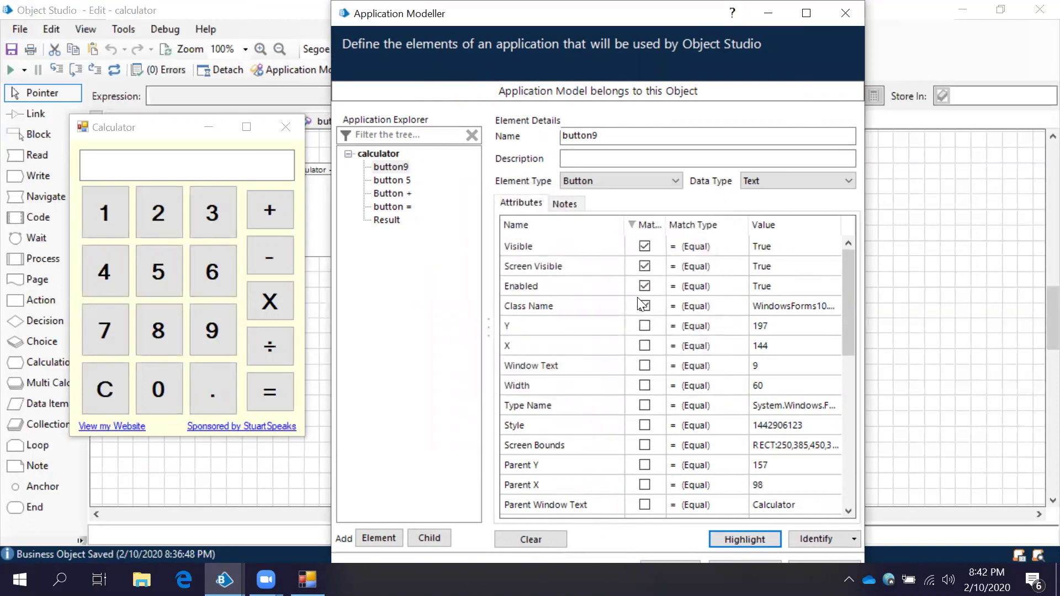
# Step: Exclude Window Text from button 5's match attributes, re-sort them by match, and test the element by highlighting it
pyautogui.click(398, 179)
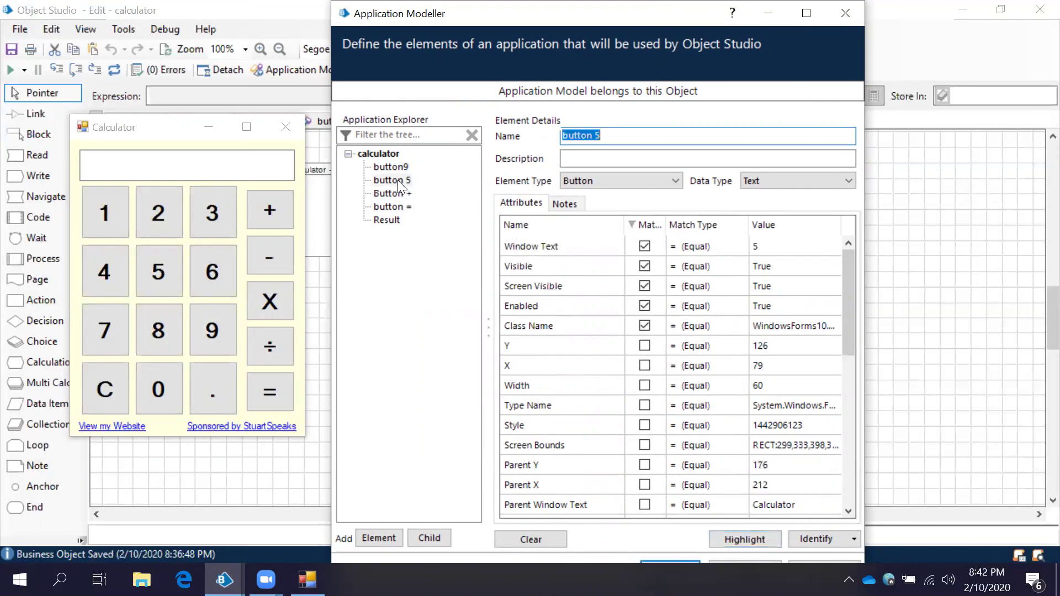
pyautogui.click(641, 245)
pyautogui.click(649, 226)
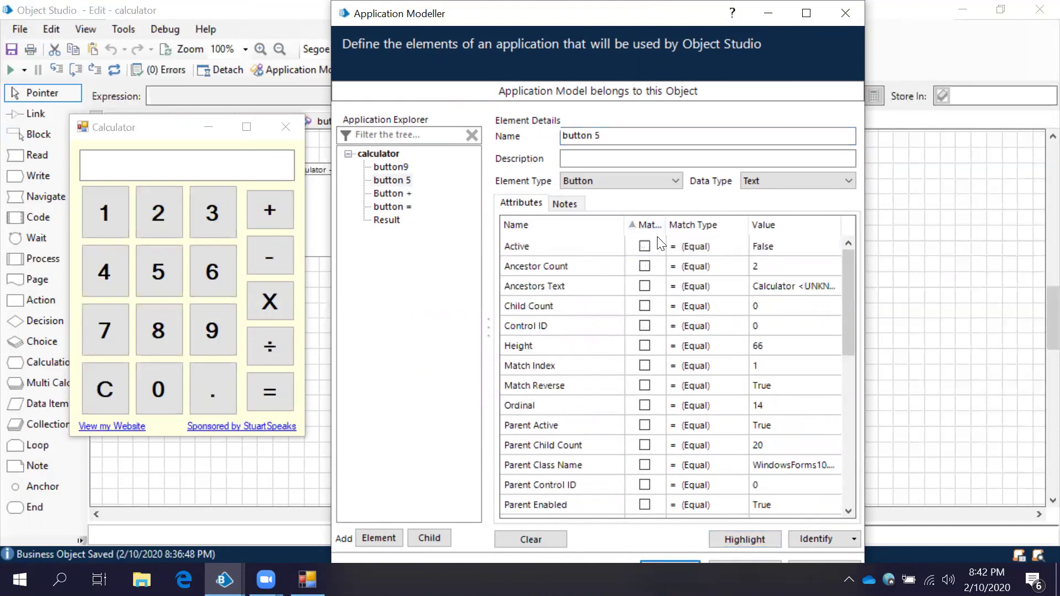
pyautogui.click(652, 227)
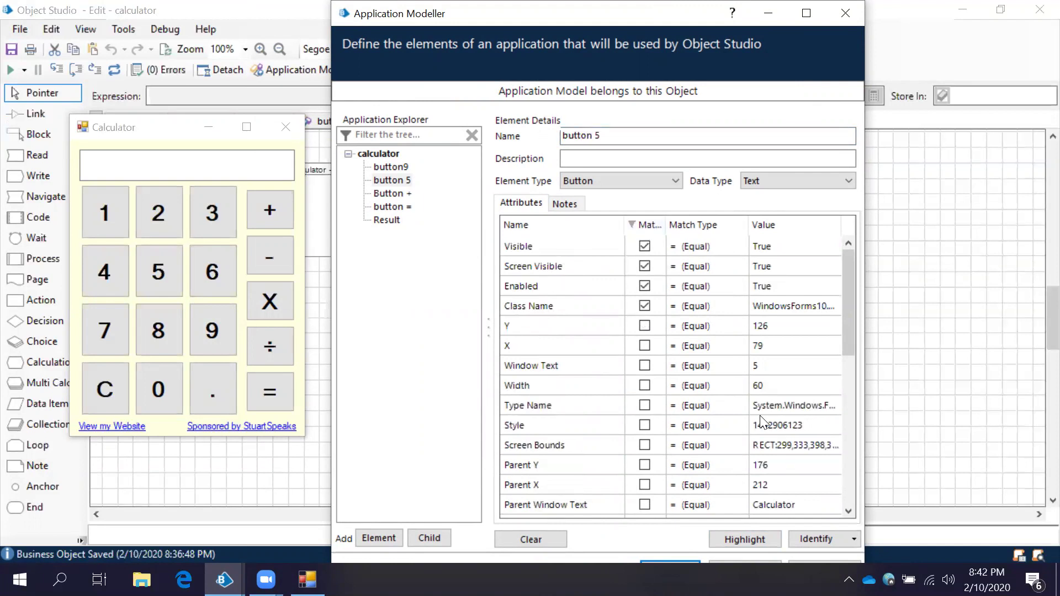
pyautogui.click(756, 540)
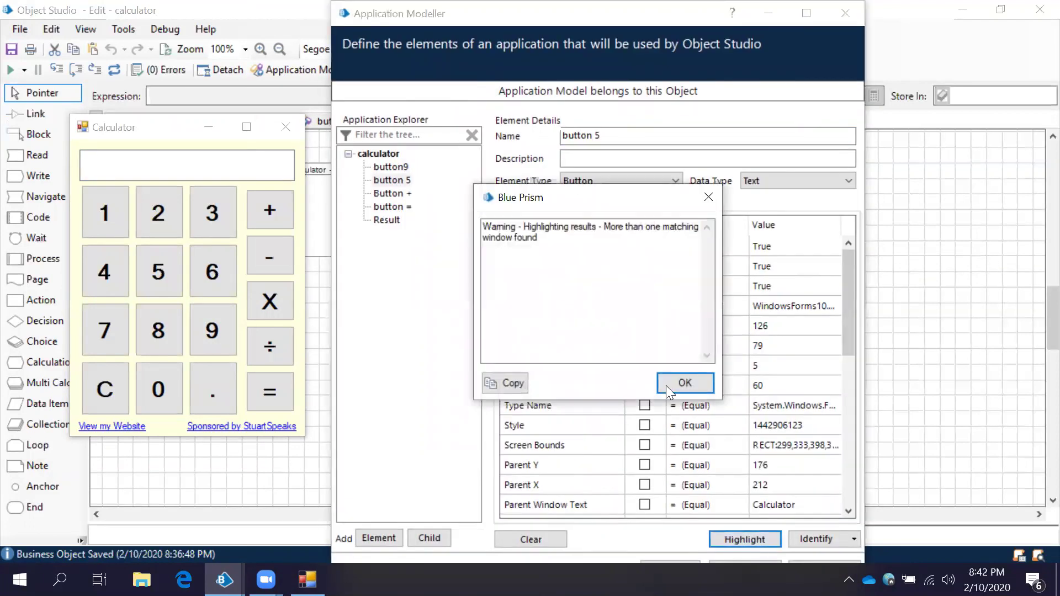
pyautogui.click(689, 385)
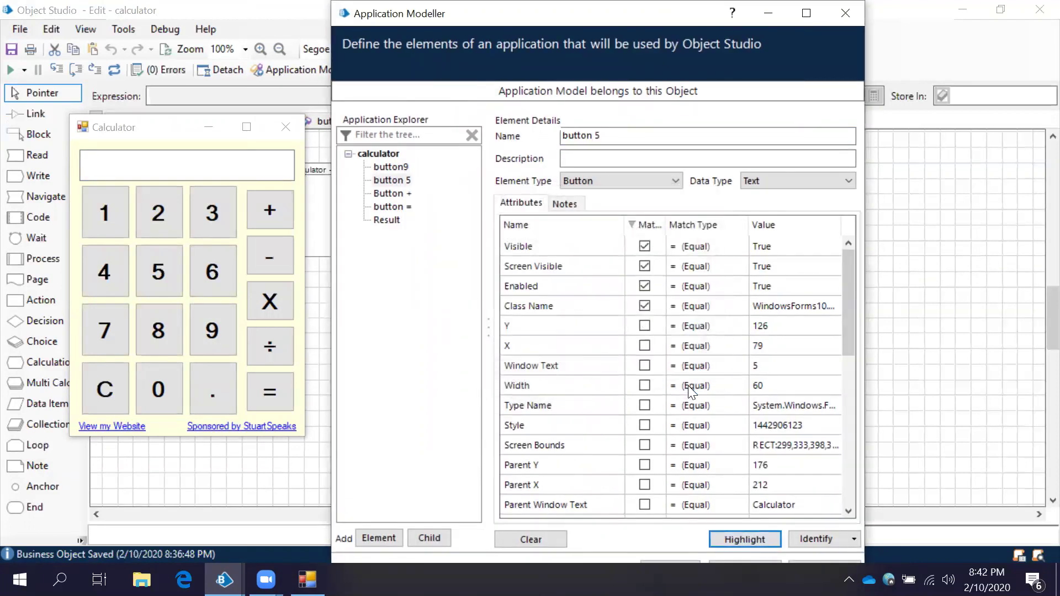
# Step: Exclude Window Text from Button +'s match attributes and re-sort its attributes with the matched ones first
pyautogui.click(401, 197)
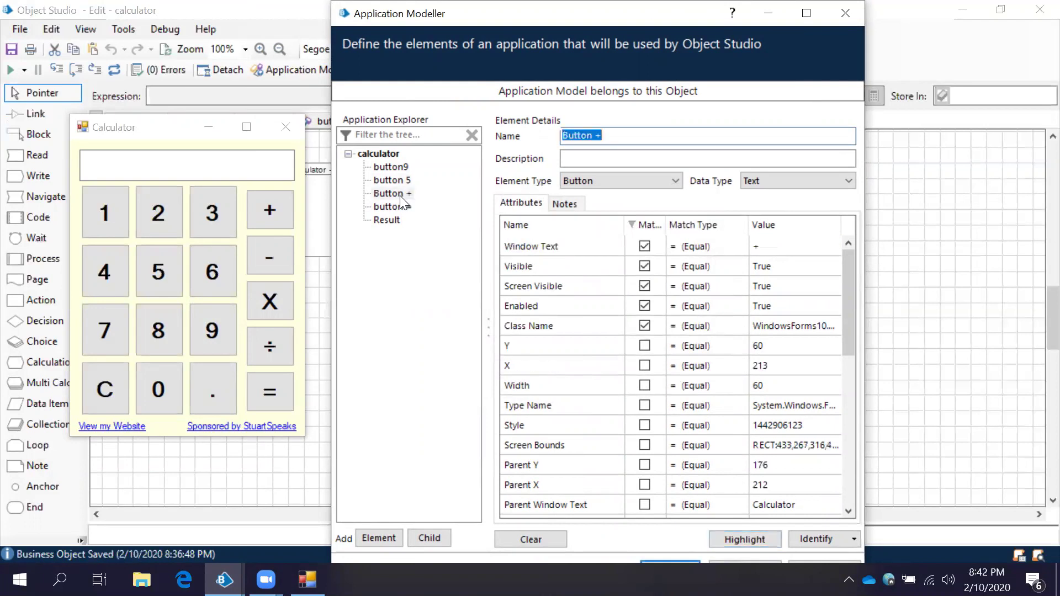
pyautogui.click(643, 246)
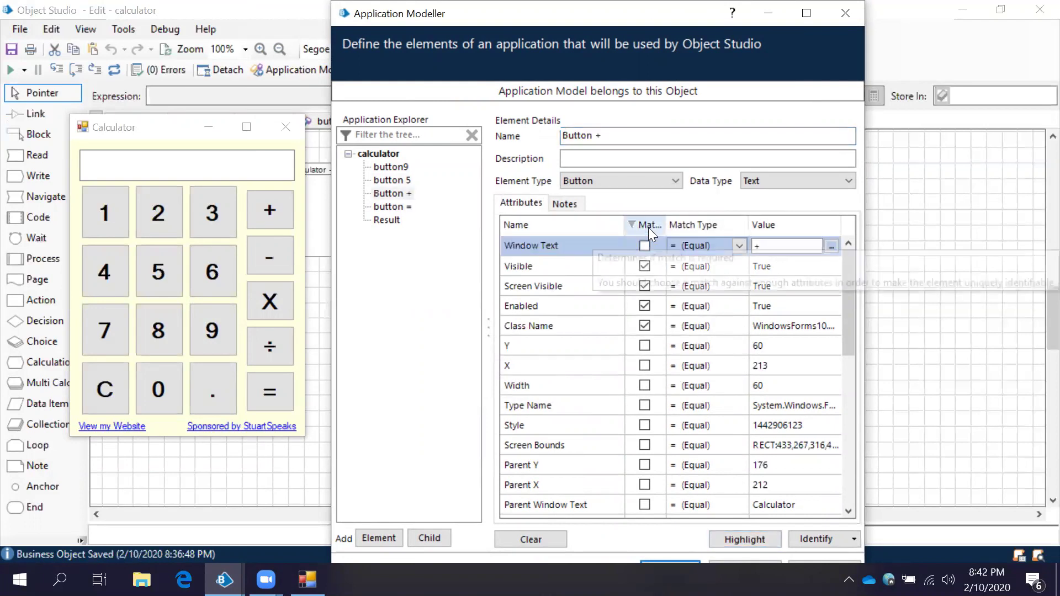
pyautogui.click(649, 226)
pyautogui.click(649, 226)
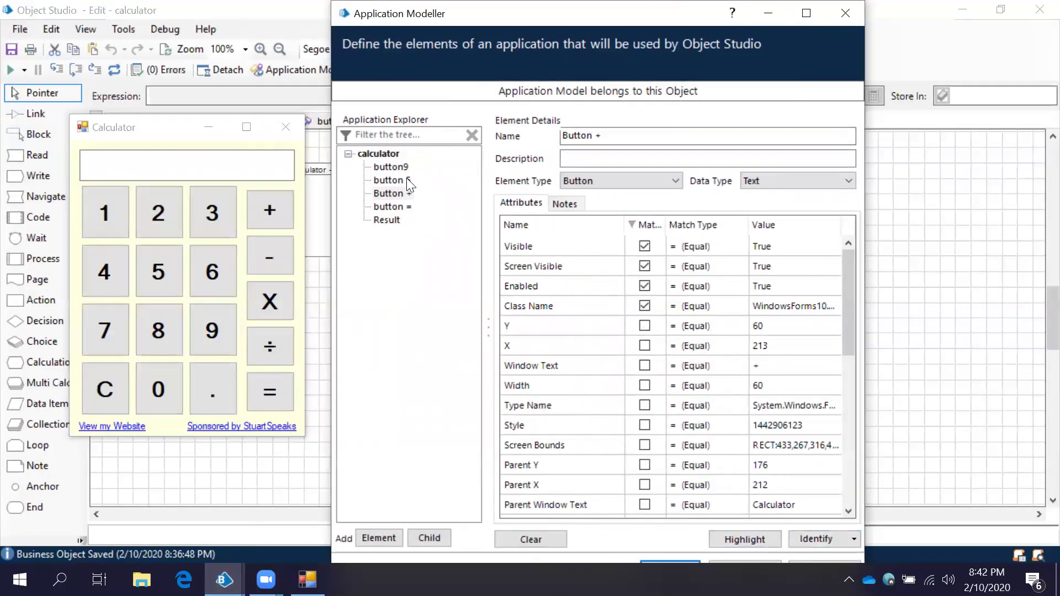
# Step: Compare the matched attributes of button9, Button + and button 5, and check button 5 by highlighting it again
pyautogui.click(394, 166)
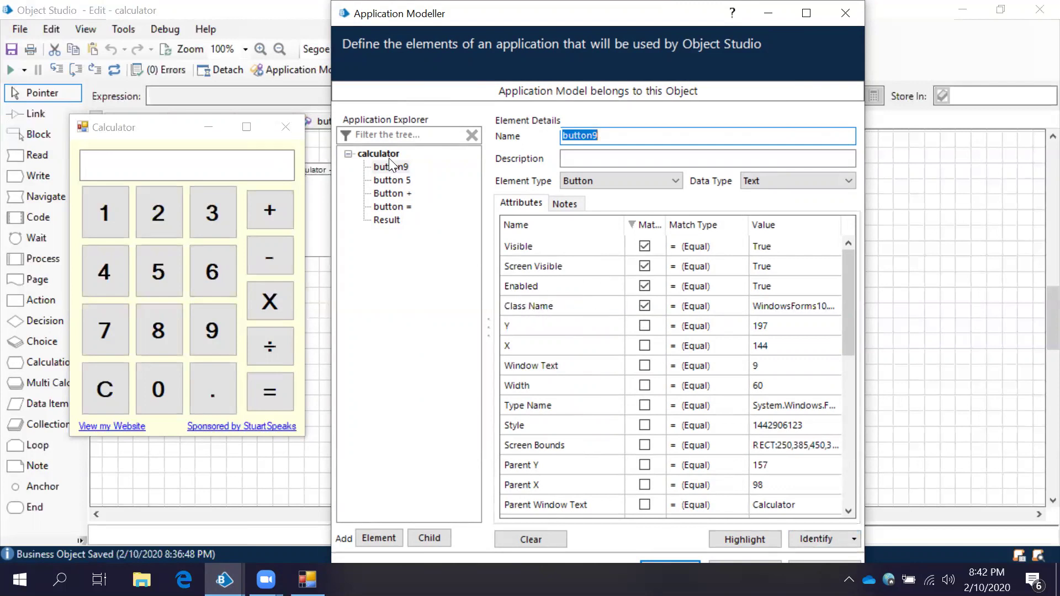
pyautogui.click(390, 193)
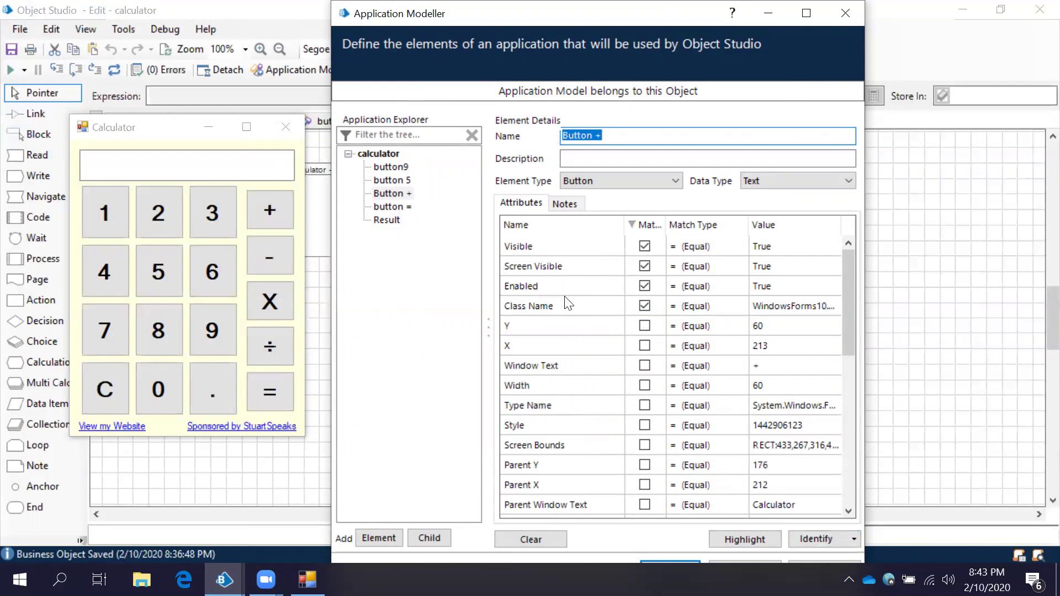
pyautogui.click(398, 176)
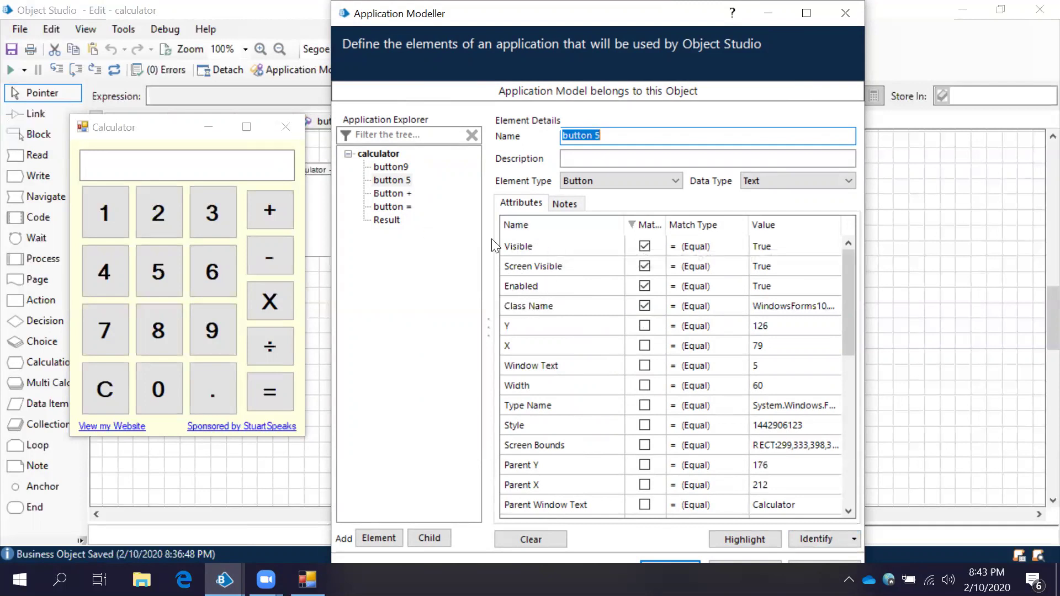
pyautogui.click(739, 538)
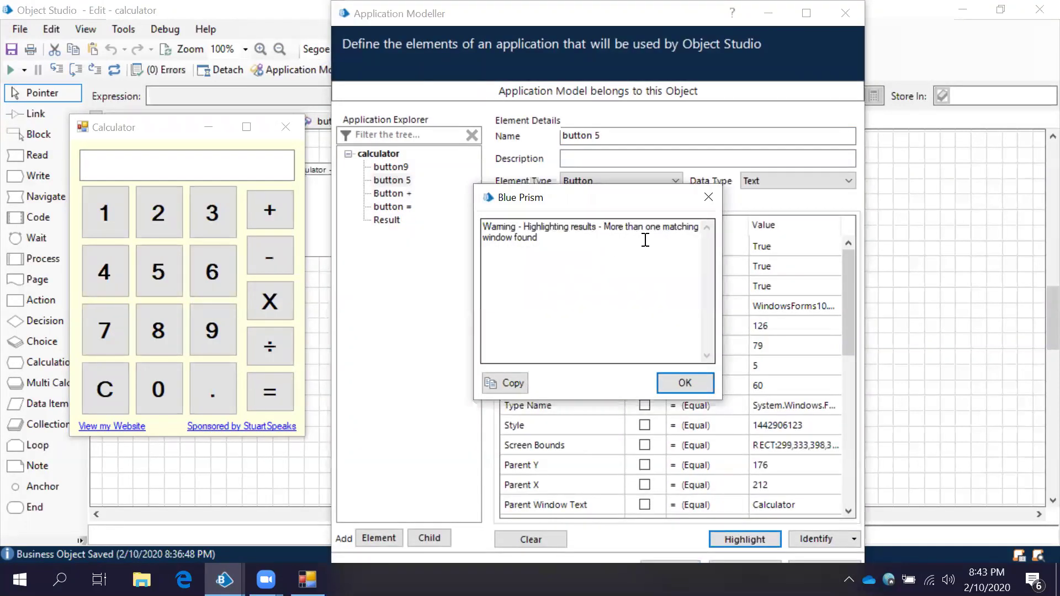
pyautogui.click(715, 195)
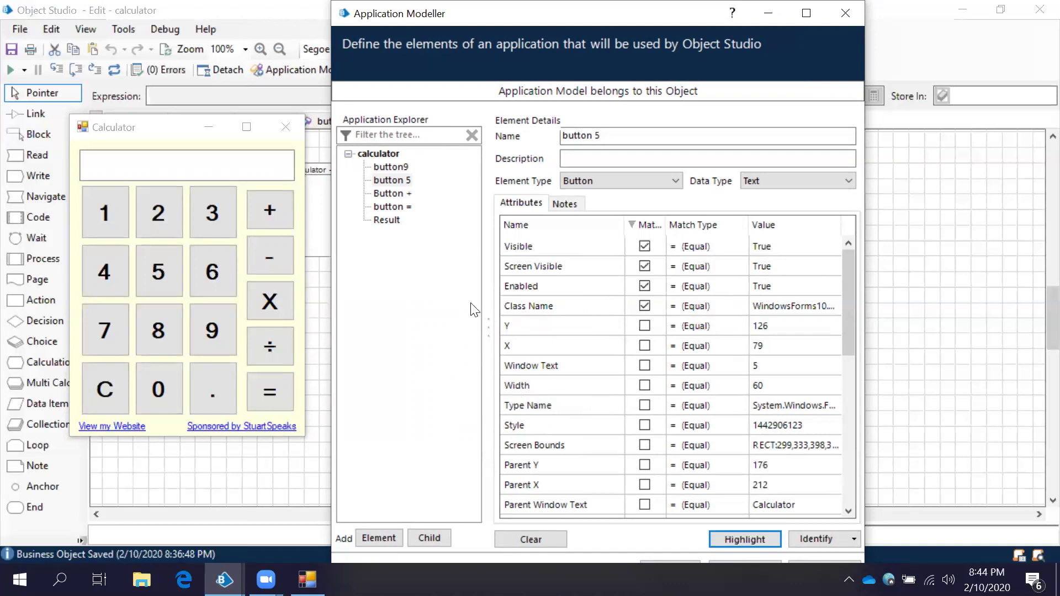
# Step: Add Ordinal to button 5's match attributes, list the matched attributes first, and test the element by highlighting it
pyautogui.moveTo(852, 286); pyautogui.dragTo(852, 407)
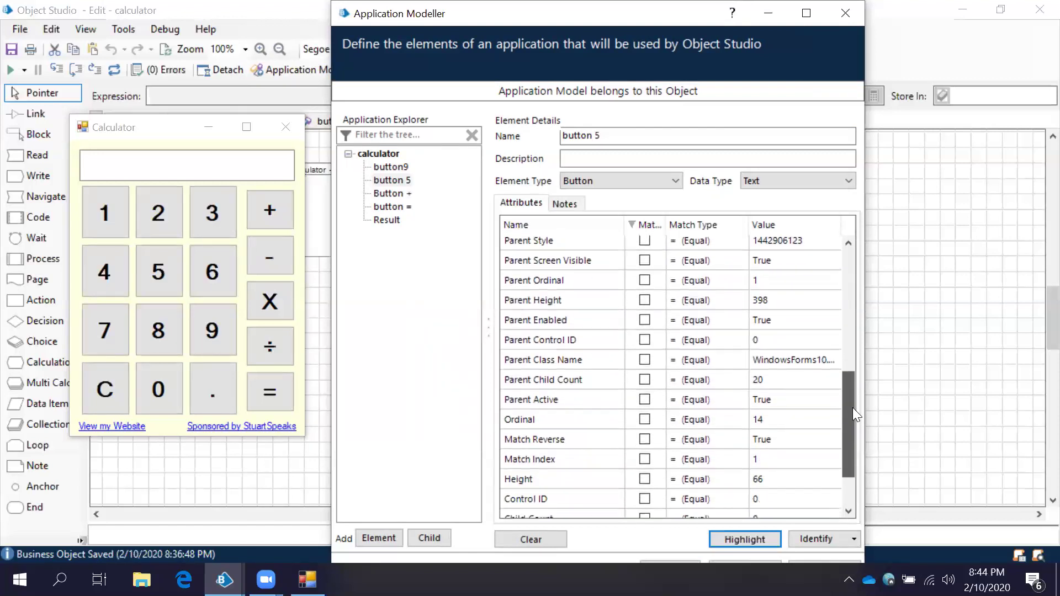
pyautogui.click(643, 421)
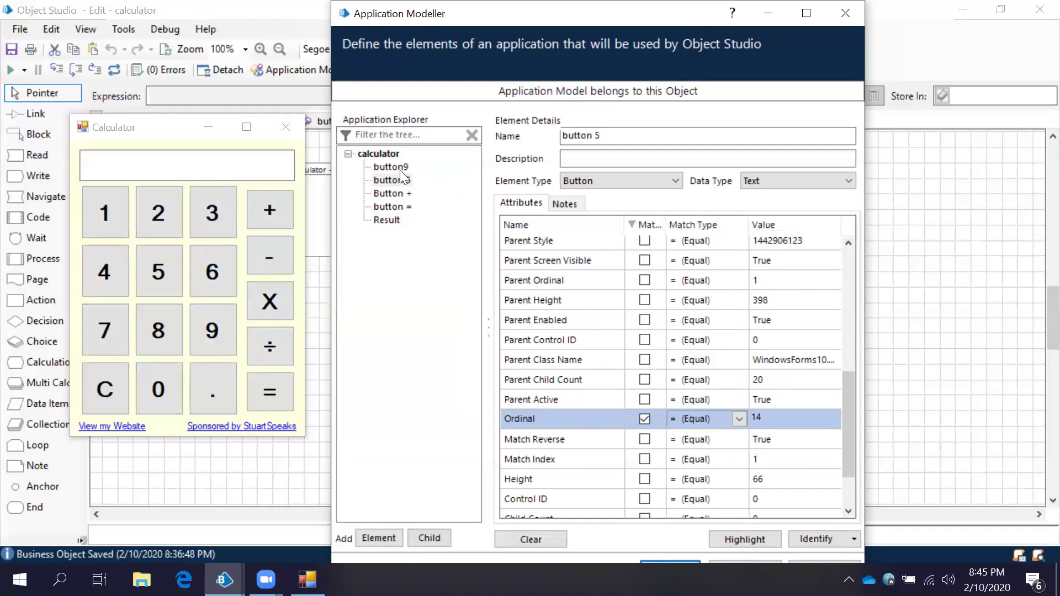
pyautogui.click(646, 226)
pyautogui.moveTo(853, 397); pyautogui.dragTo(858, 256)
pyautogui.click(650, 228)
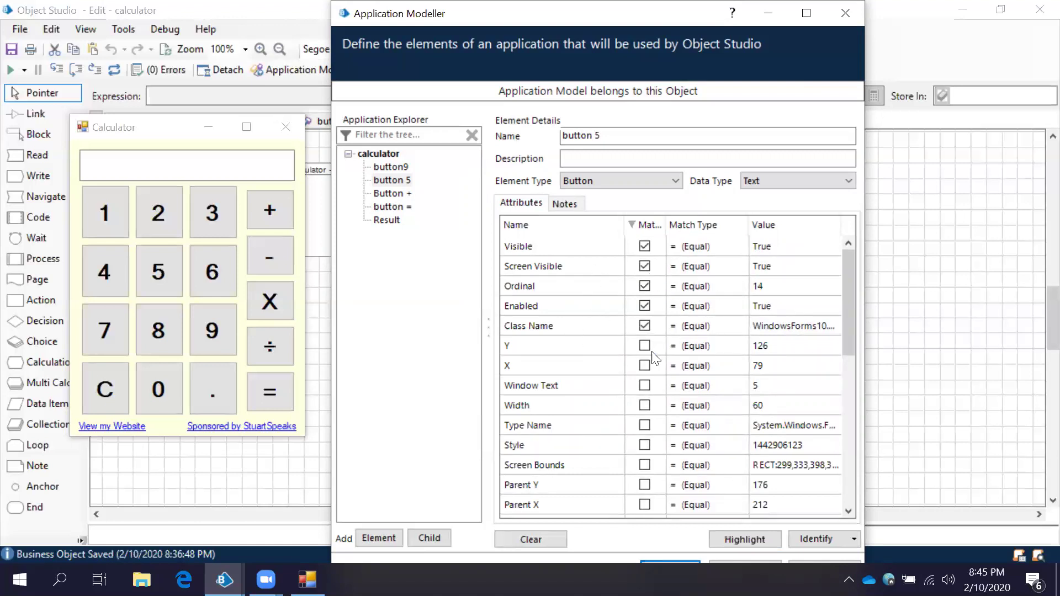
pyautogui.click(739, 539)
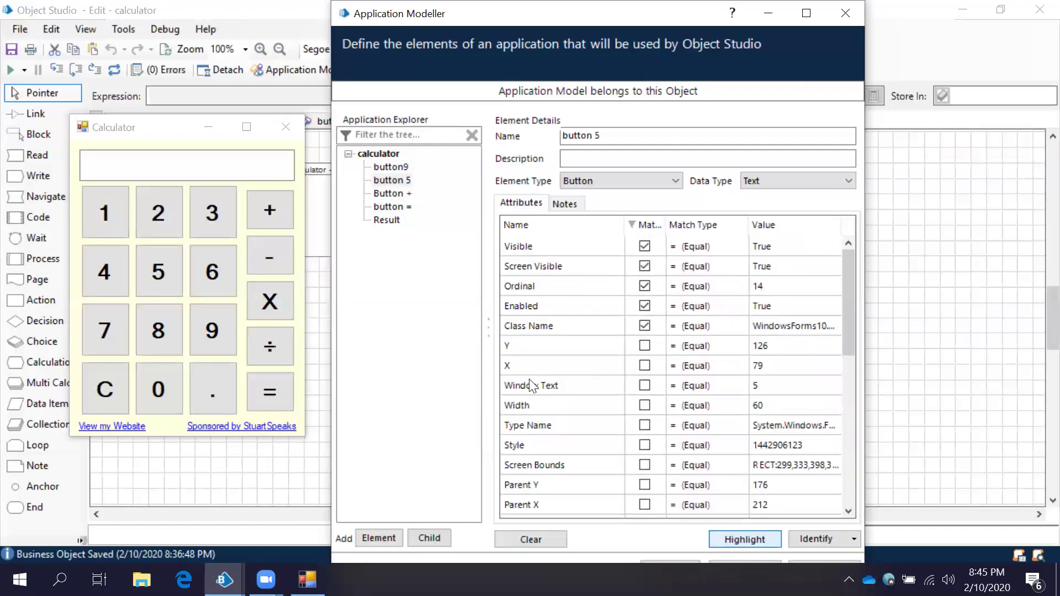
# Step: Add Ordinal to button9's match attributes, list the matched attributes first, and test the element by highlighting it
pyautogui.click(409, 167)
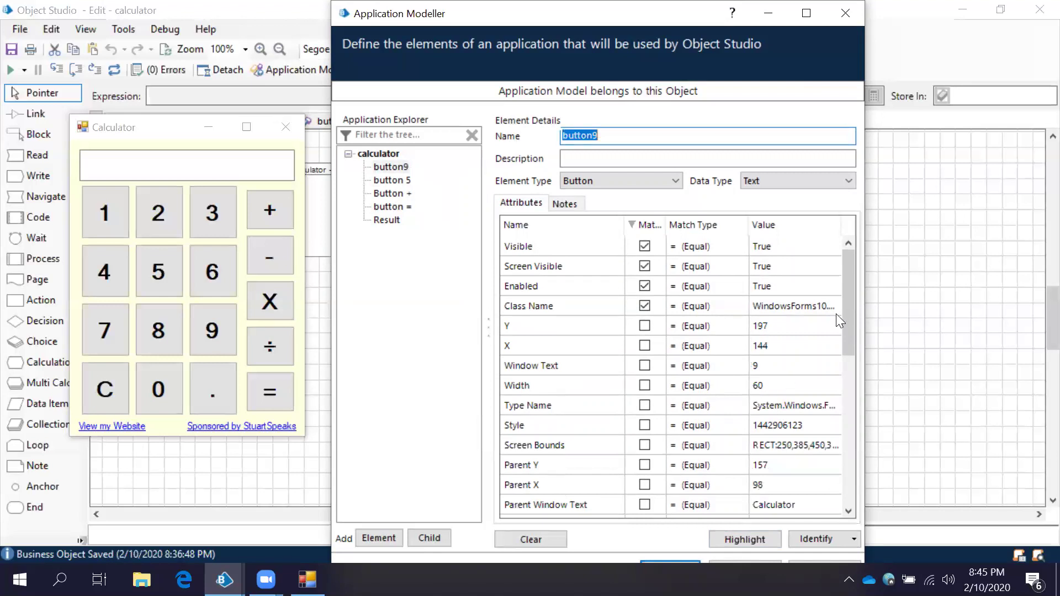
pyautogui.moveTo(843, 316); pyautogui.dragTo(871, 428)
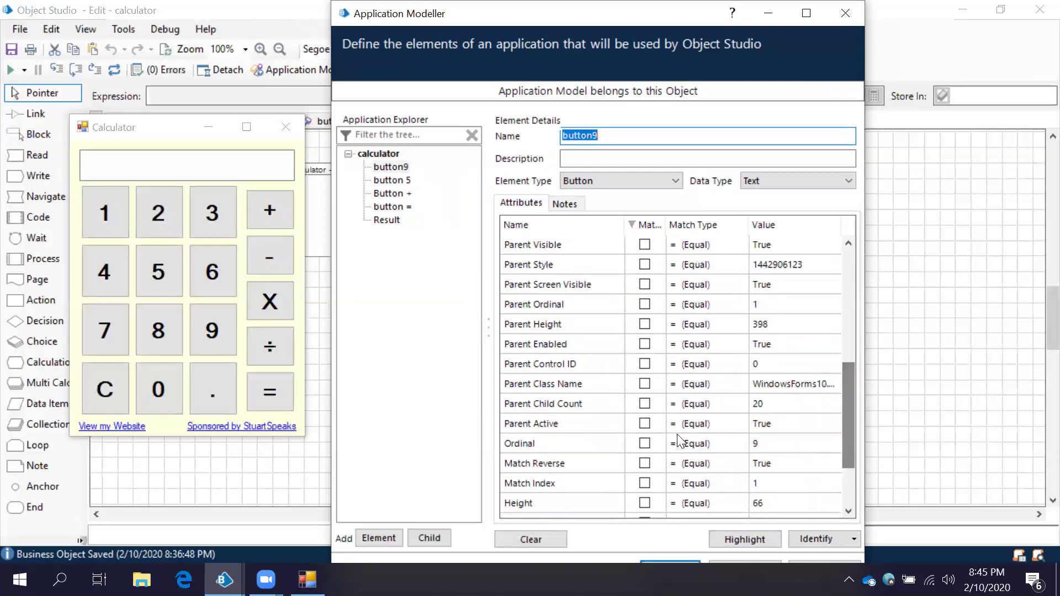
pyautogui.click(644, 443)
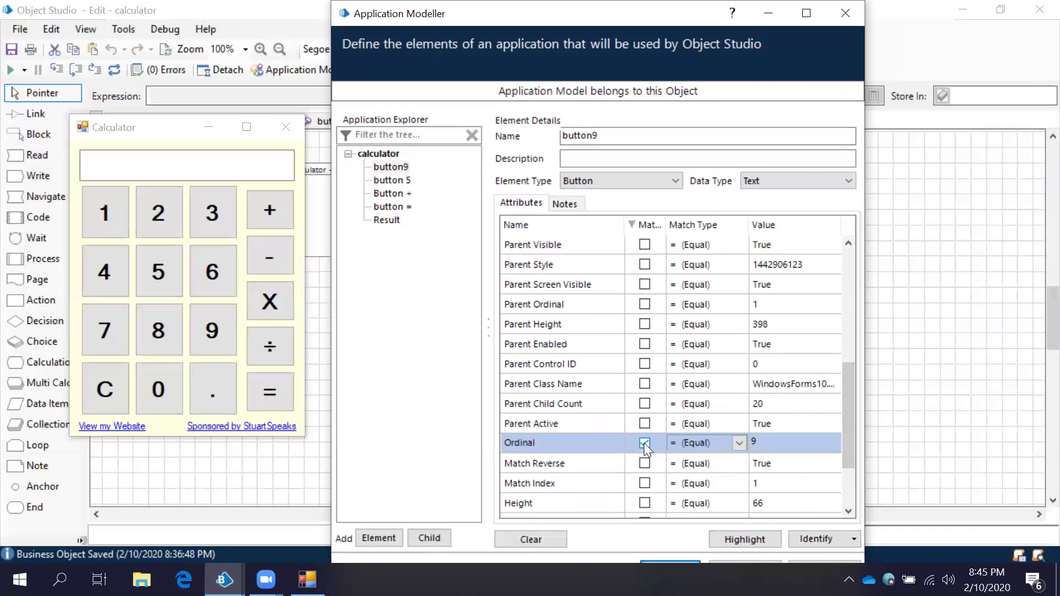
pyautogui.click(851, 330)
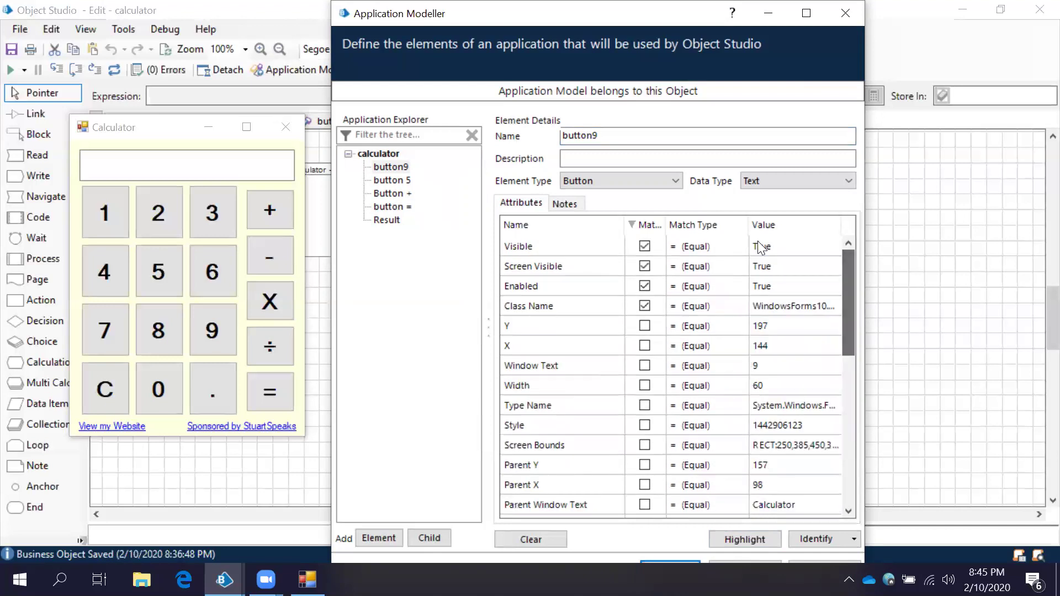
pyautogui.click(643, 216)
pyautogui.click(643, 217)
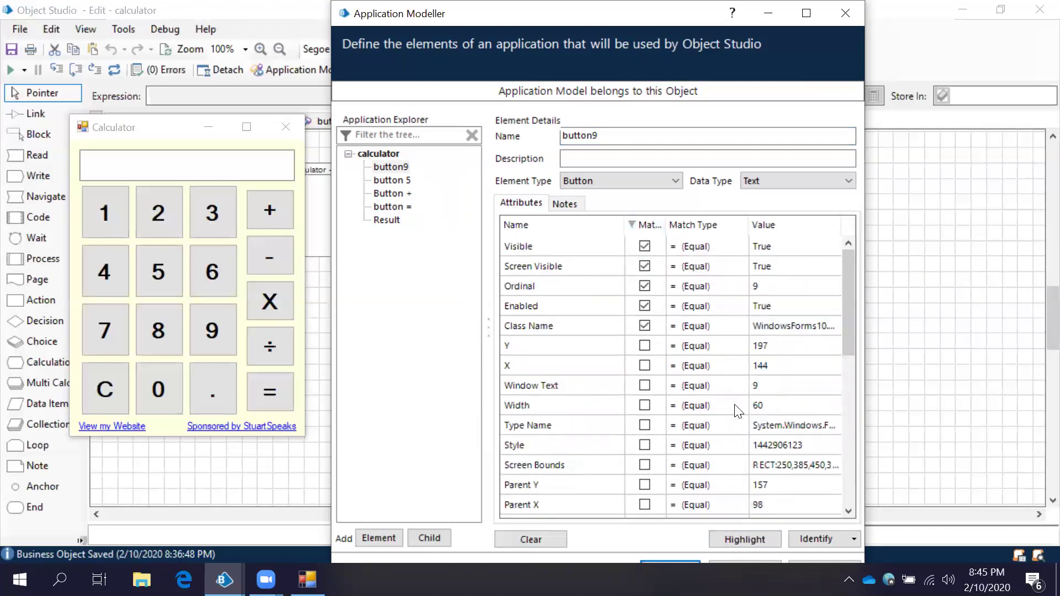
pyautogui.click(738, 537)
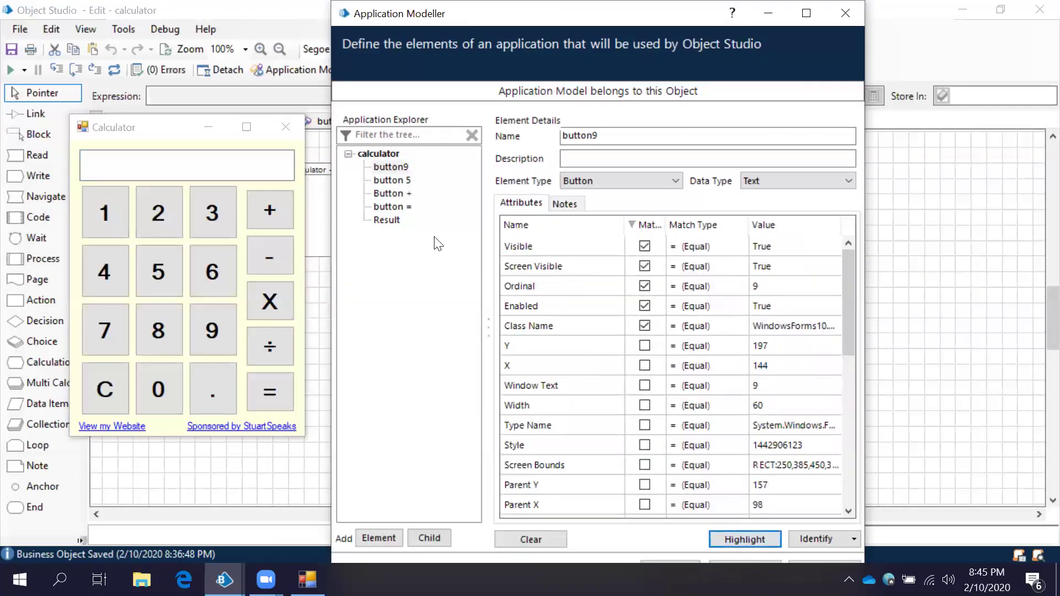
# Step: Add Ordinal to Button +'s match attributes and test the element by highlighting it
pyautogui.click(405, 195)
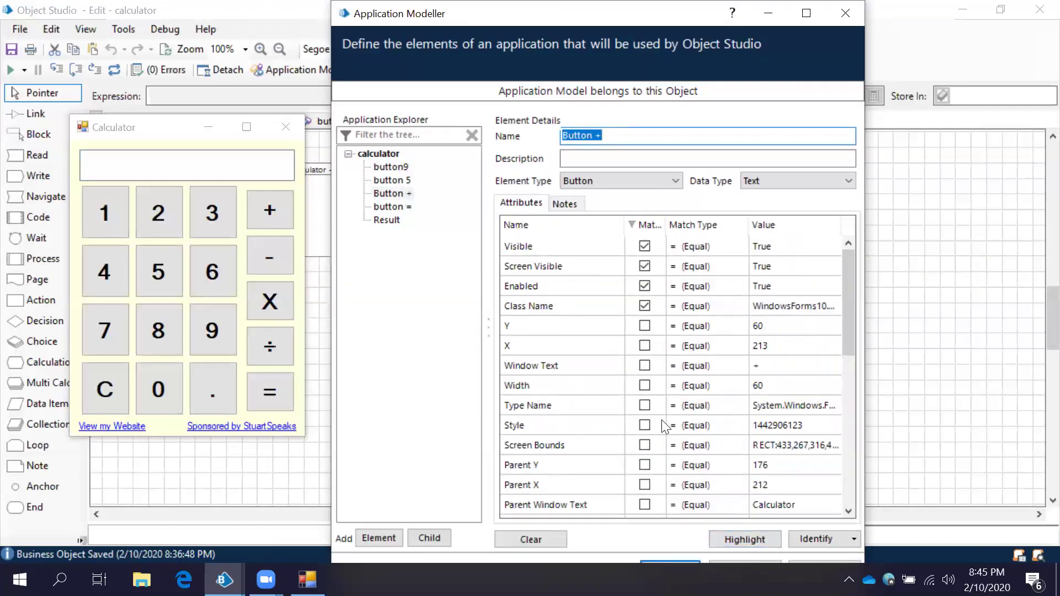
pyautogui.moveTo(853, 320); pyautogui.dragTo(872, 498)
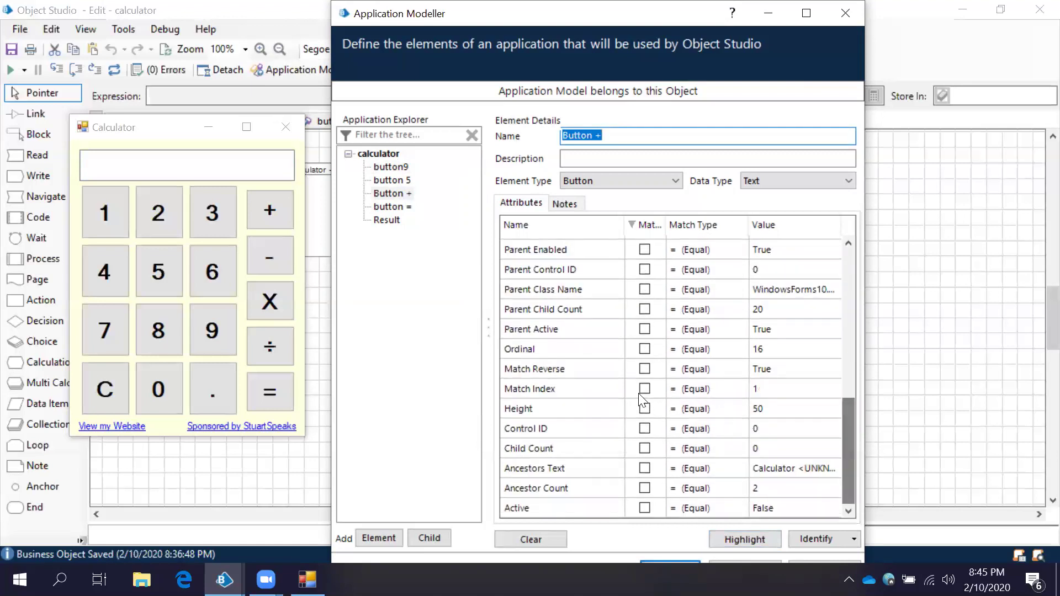
pyautogui.click(644, 348)
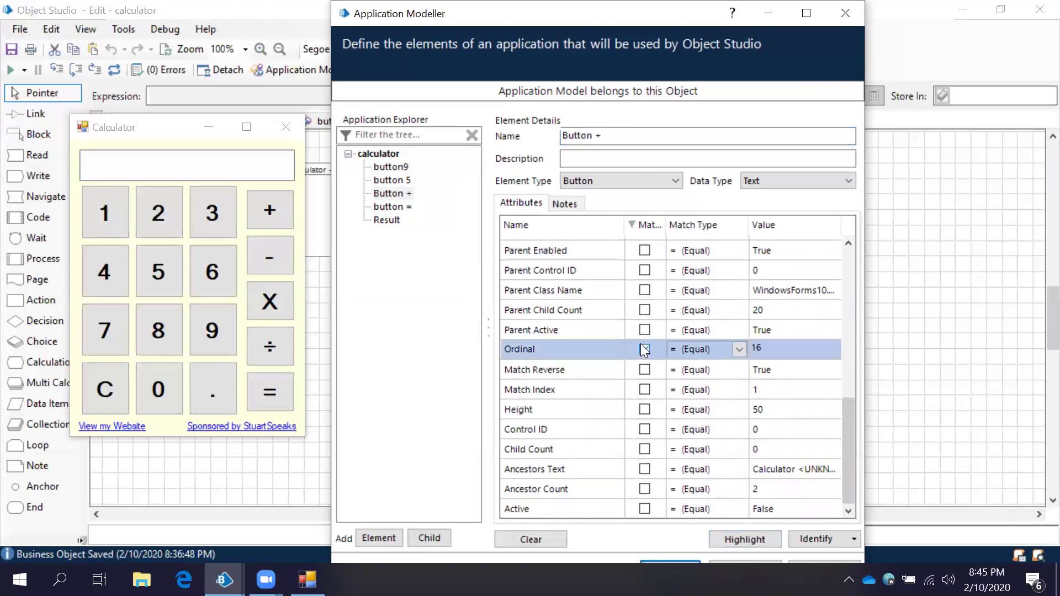
pyautogui.click(740, 543)
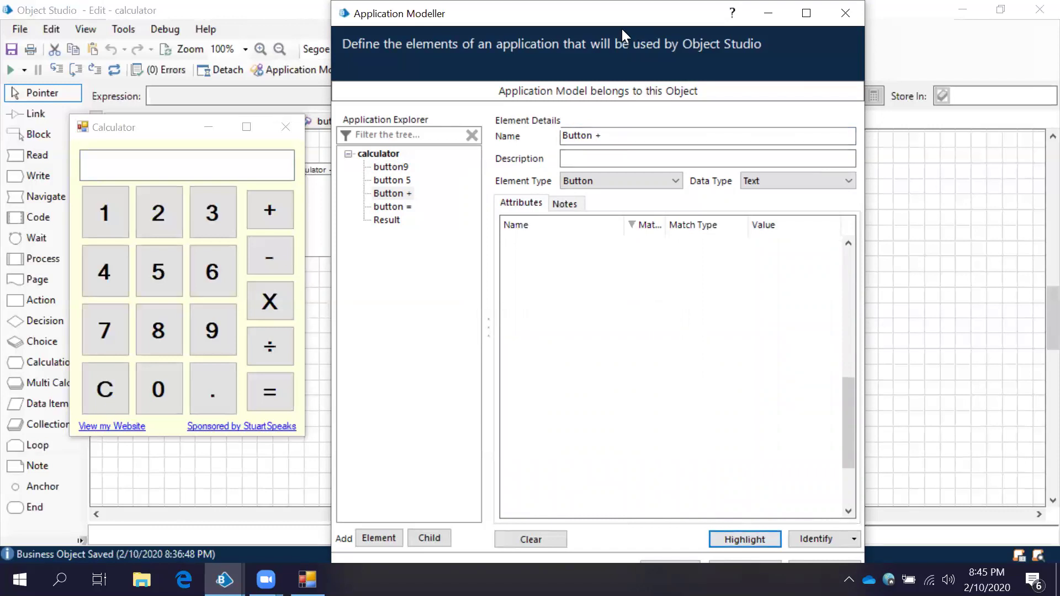
# Step: Apply the element changes, close the Application Modeller, and close the Calculator application
pyautogui.doubleClick(471, 7)
pyautogui.click(1013, 550)
pyautogui.click(866, 548)
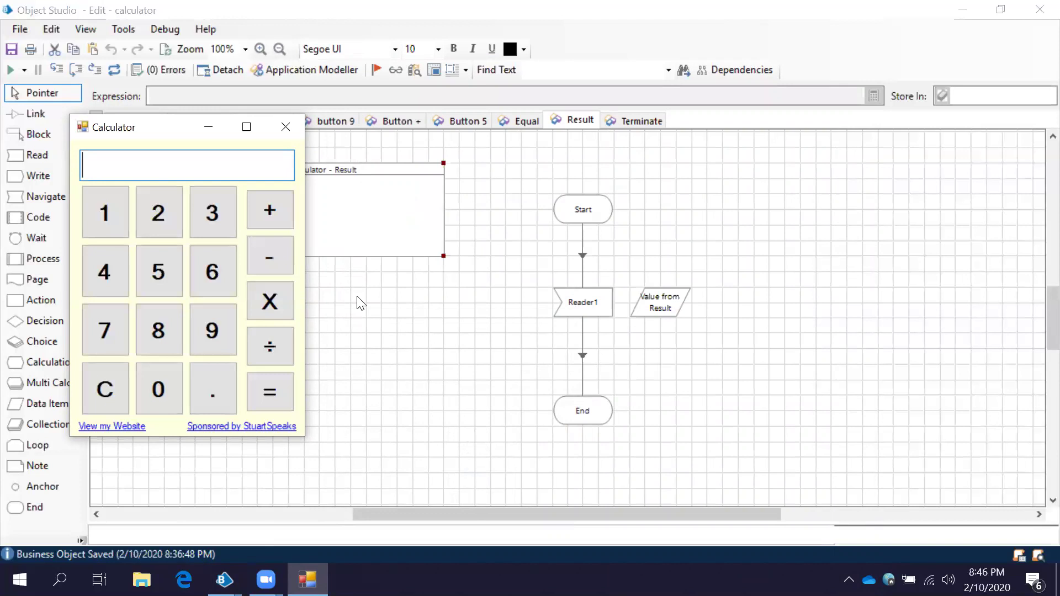
pyautogui.click(283, 129)
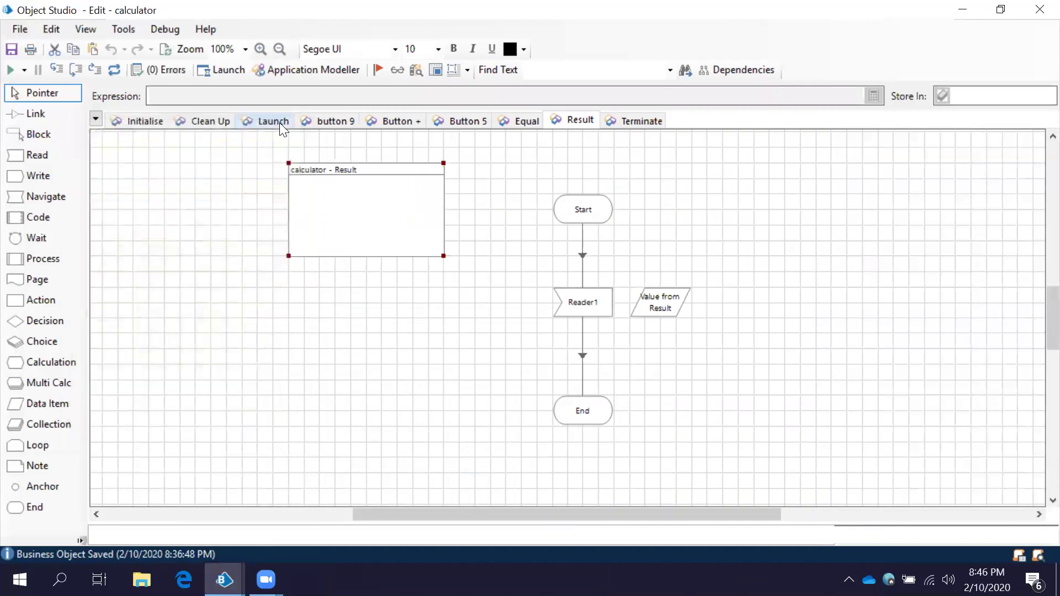